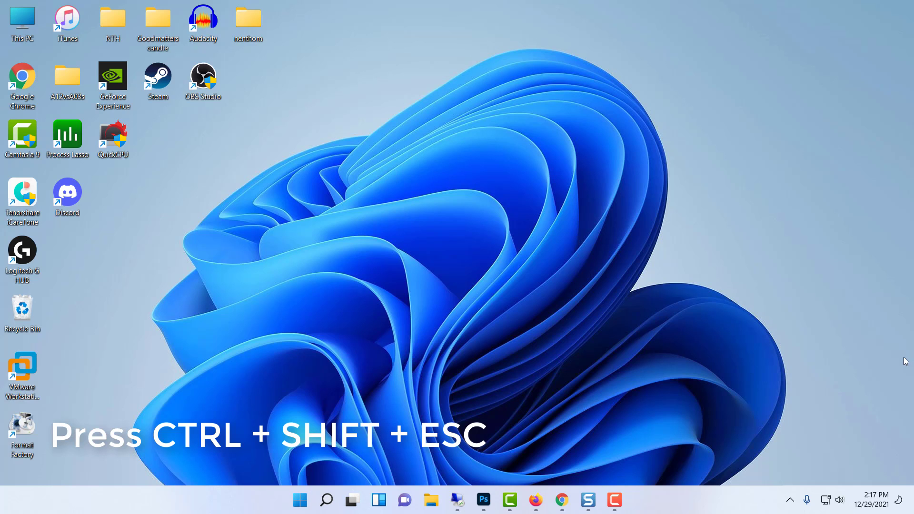
End every Discord (32 bit) process in Task Manager, then close Task Manager.
key("ctrl+shift+Escape")
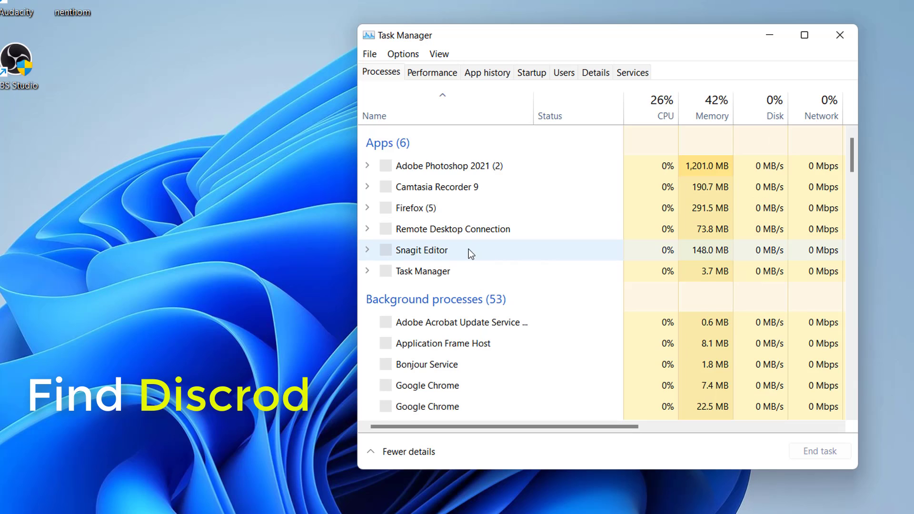
key("d")
scroll(486, 293, "down", 4)
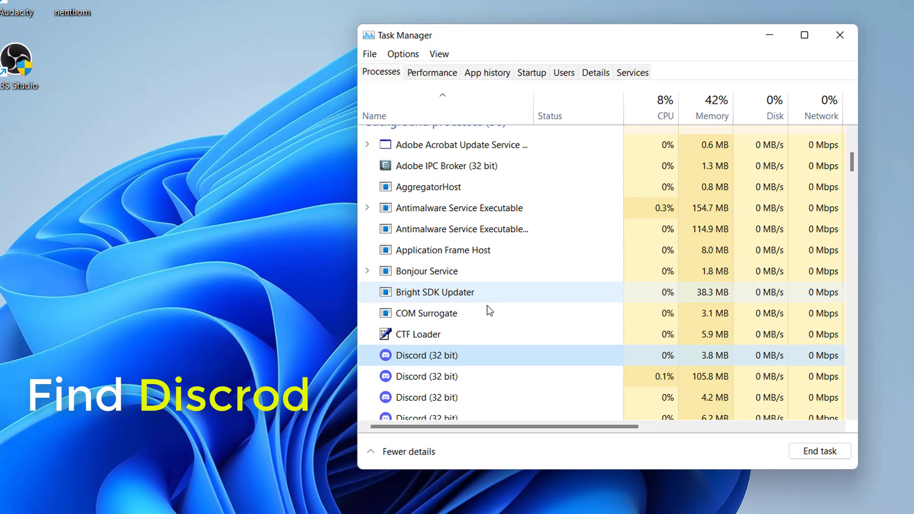
right_click(447, 264)
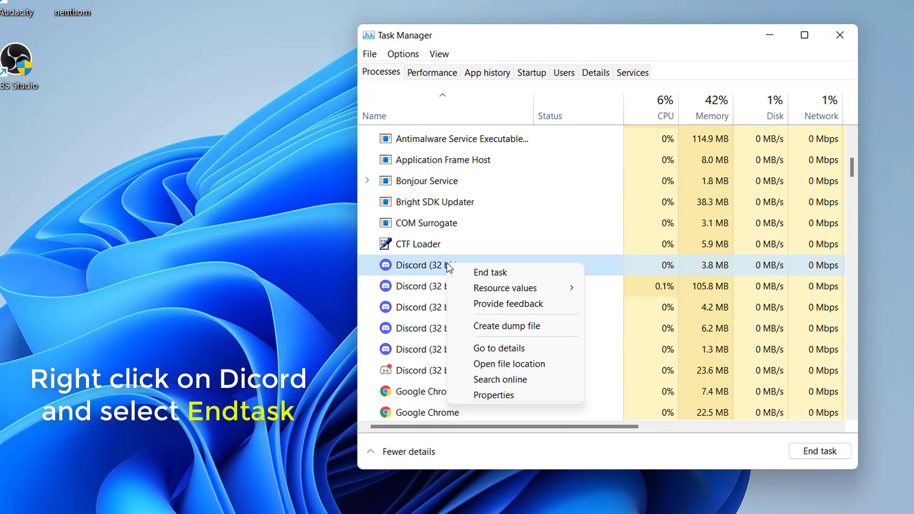
left_click(497, 273)
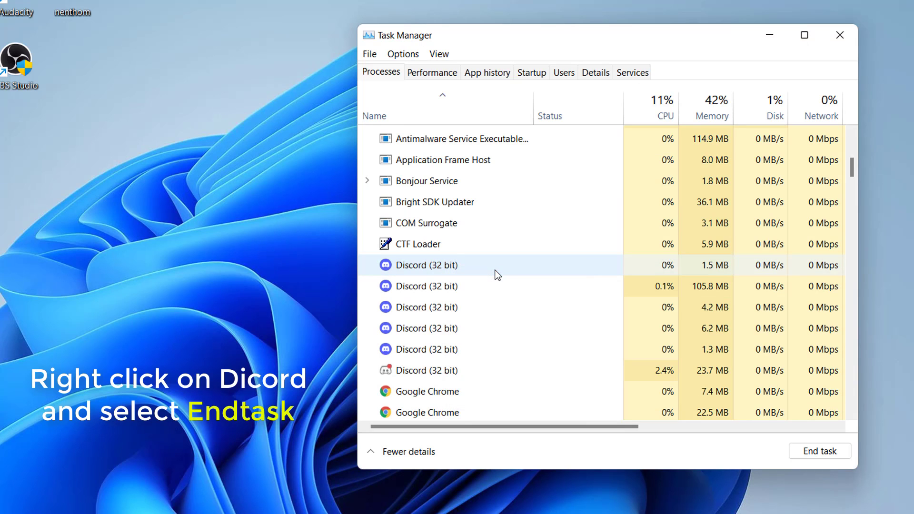
left_click(446, 373)
right_click(452, 372)
left_click(483, 378)
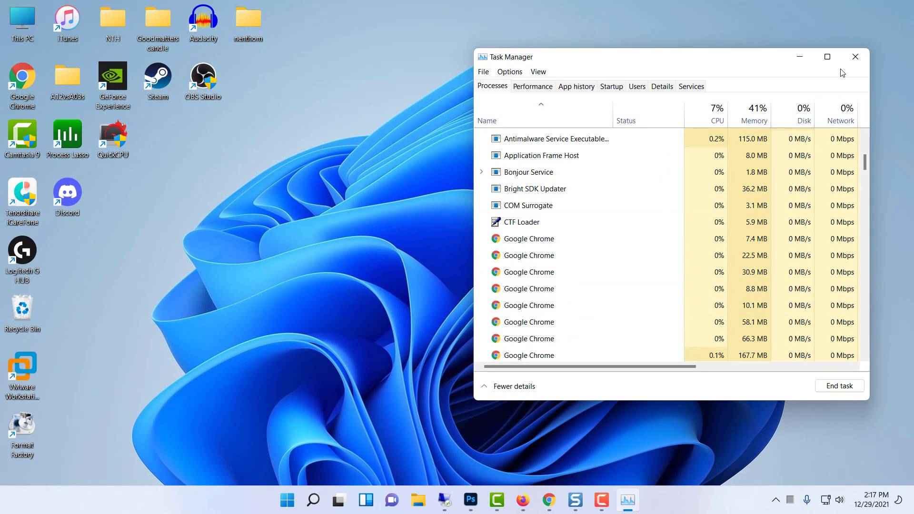
left_click(850, 62)
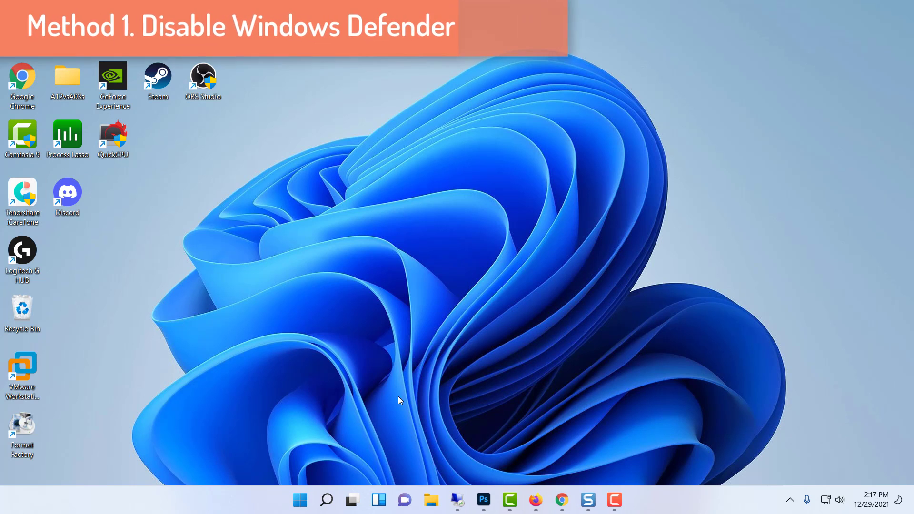
Go from Settings through Privacy & security and Windows Security to Virus & threat protection.
left_click(301, 501)
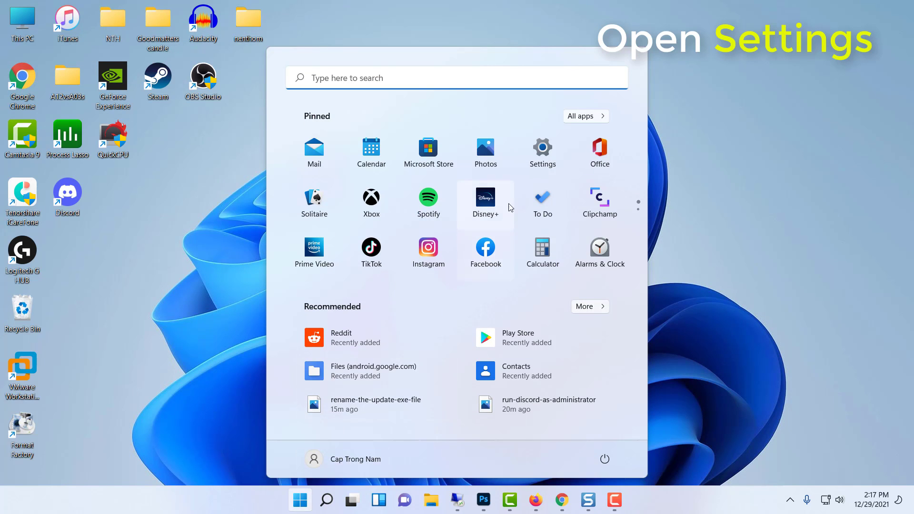
left_click(542, 151)
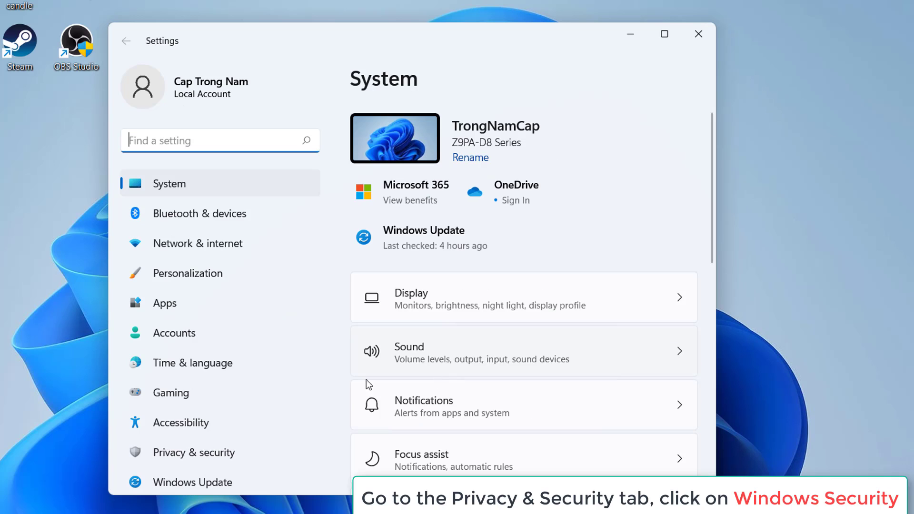
scroll(213, 433, "down", 1)
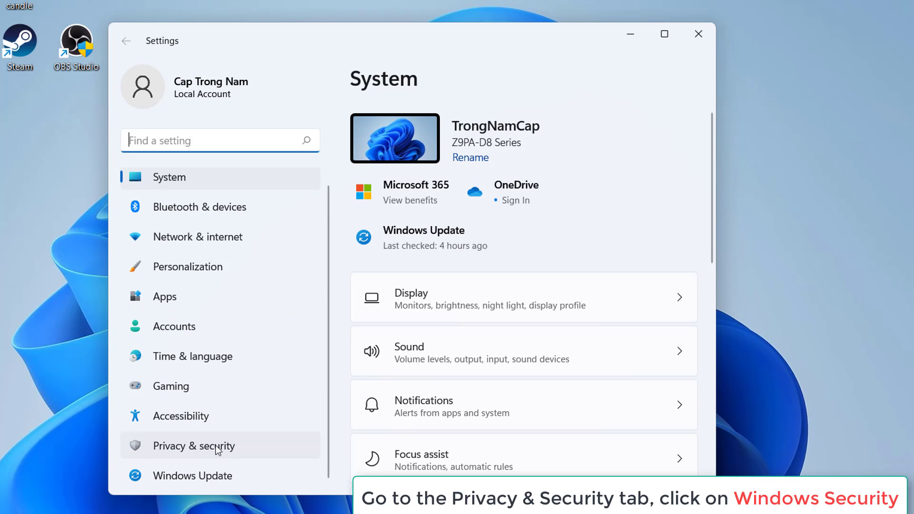
left_click(215, 447)
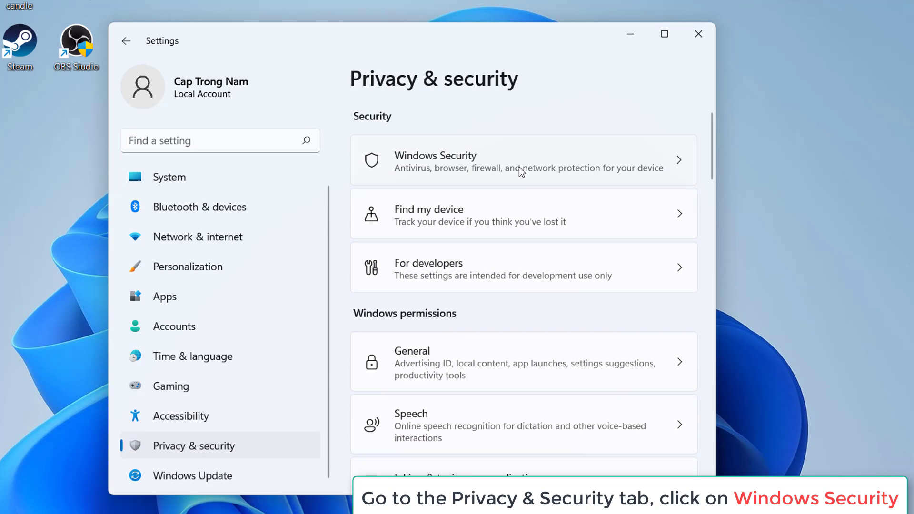
left_click(520, 169)
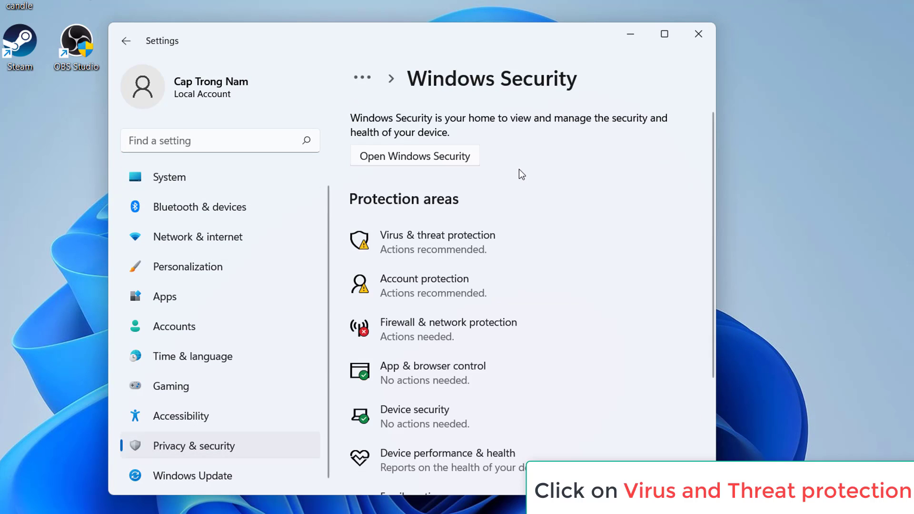
left_click(487, 241)
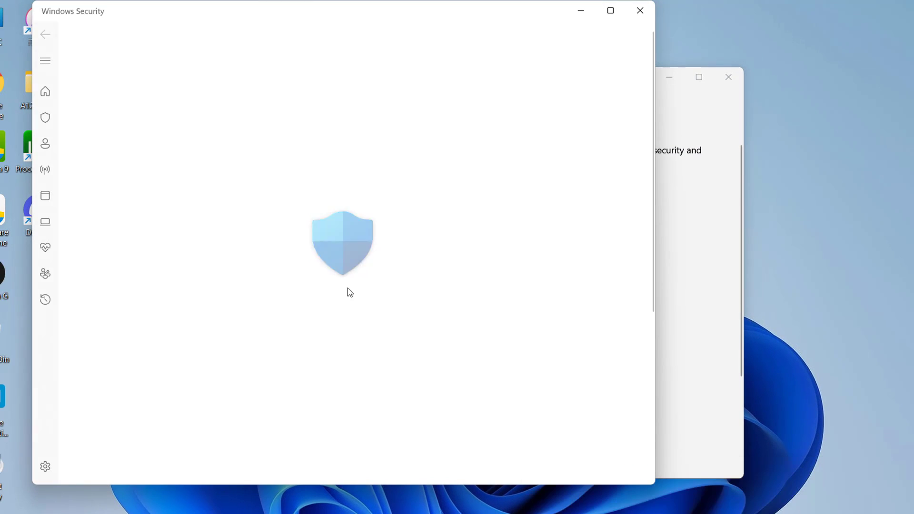
Turn Real-time protection off in the Virus & threat protection settings.
scroll(332, 294, "down", 2)
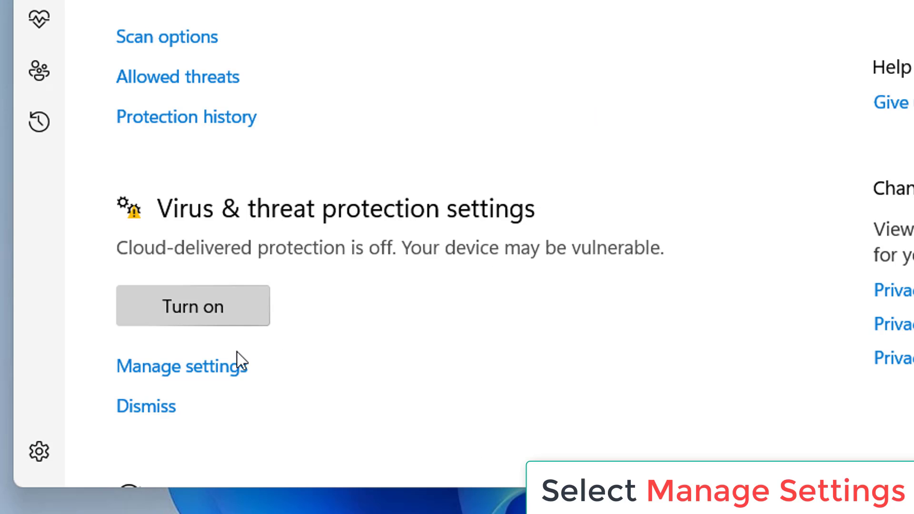
left_click(222, 367)
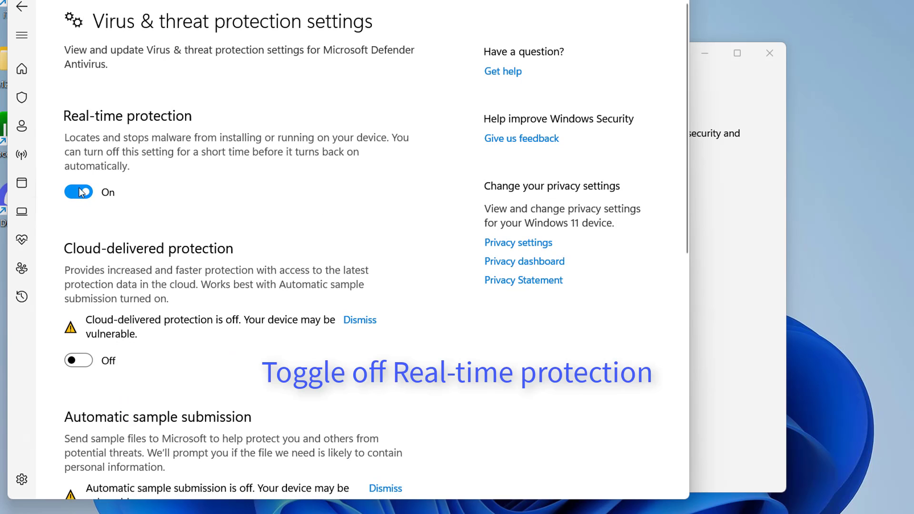
left_click(81, 191)
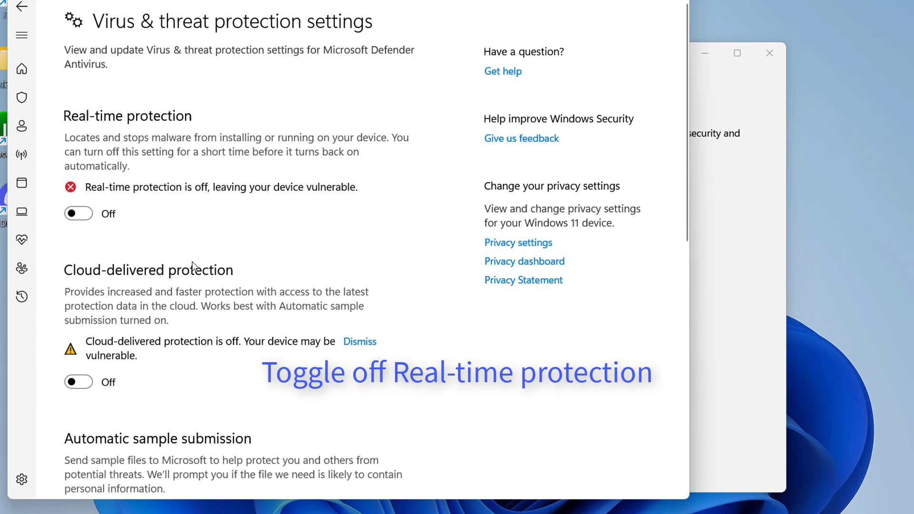
scroll(193, 263, "down", 2)
scroll(193, 259, "up", 2)
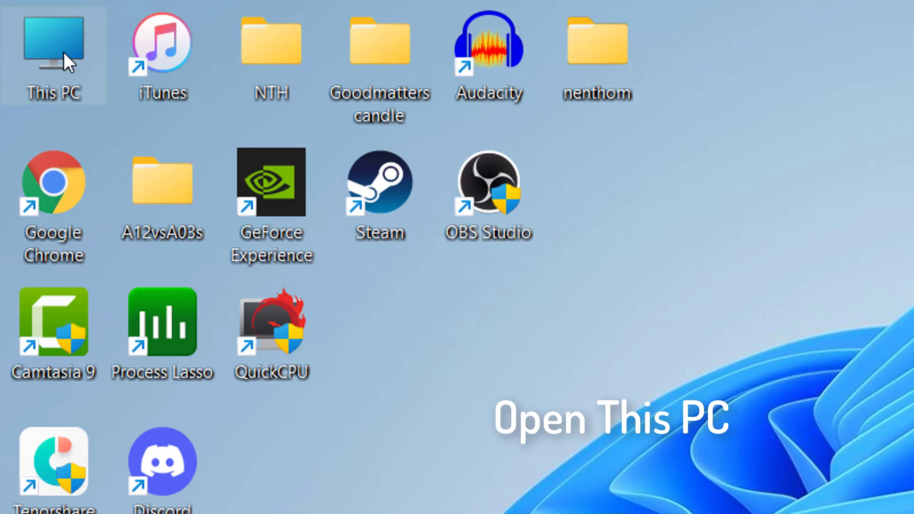
Browse from This PC to C:\Users\<profile>\AppData\Local\Discord in File Explorer.
double_click(64, 52)
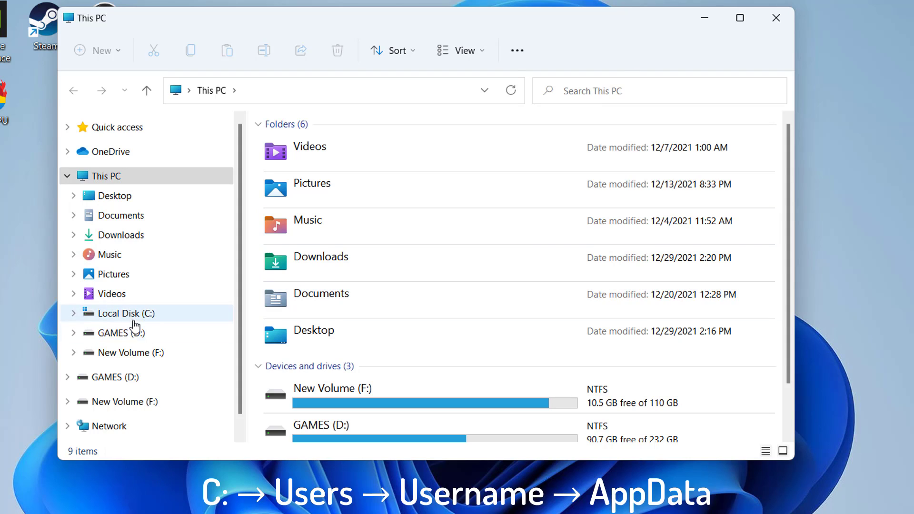
left_click(128, 316)
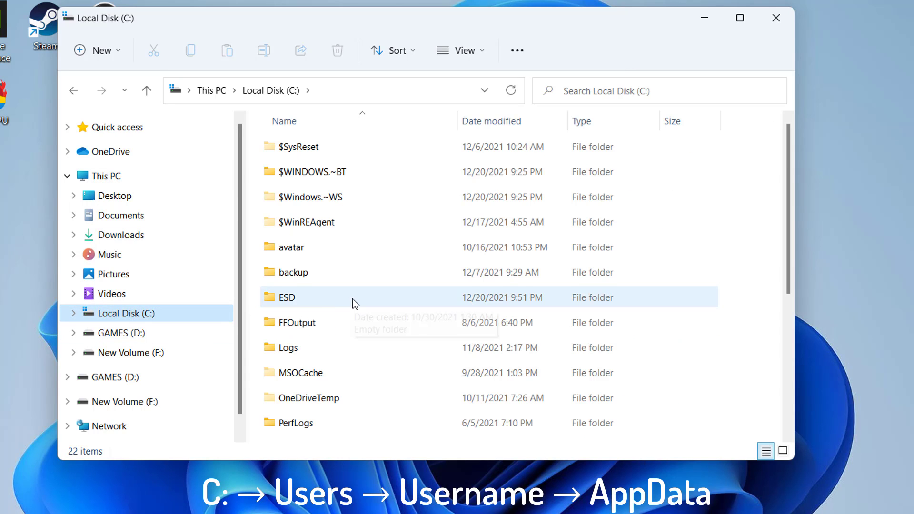
scroll(348, 305, "down", 3)
left_click(315, 354)
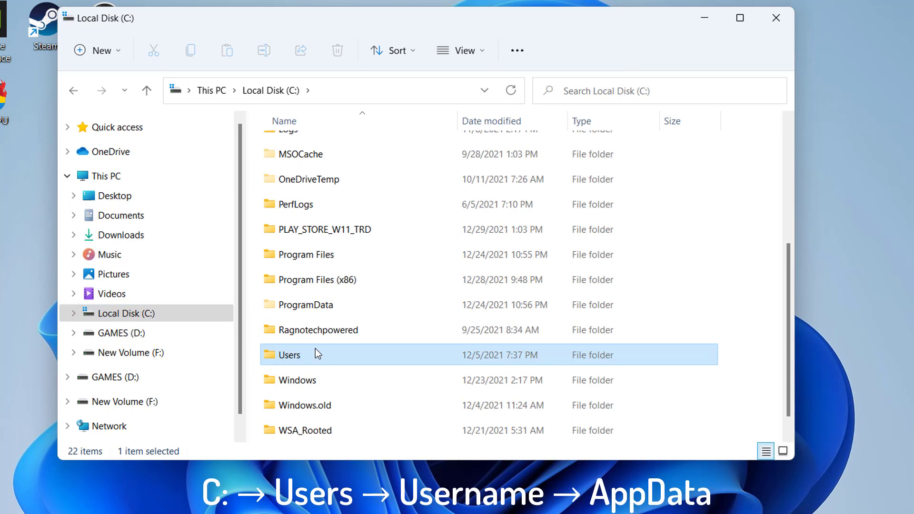
double_click(316, 353)
left_click(318, 147)
double_click(318, 147)
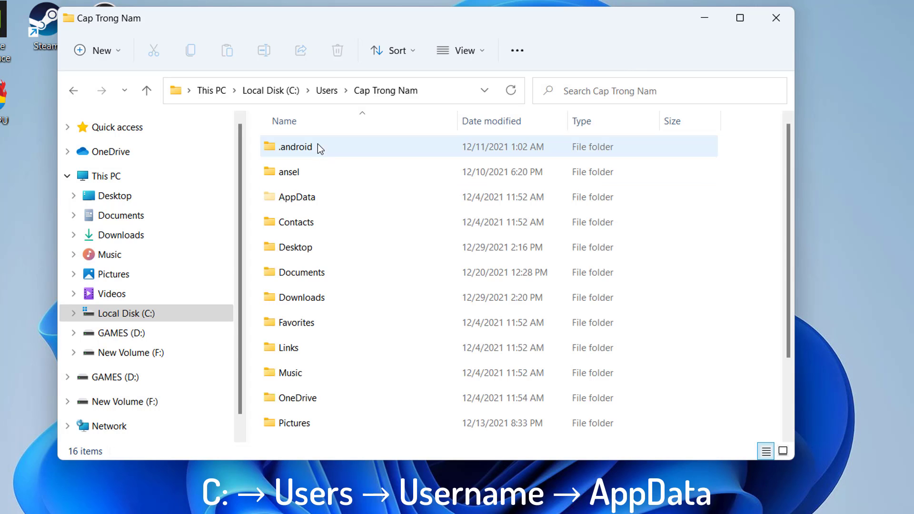
left_click(328, 200)
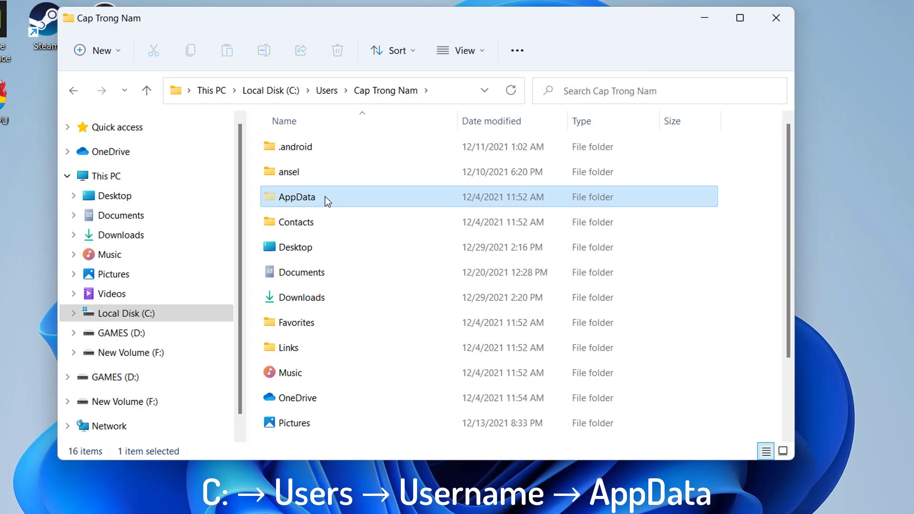
double_click(328, 200)
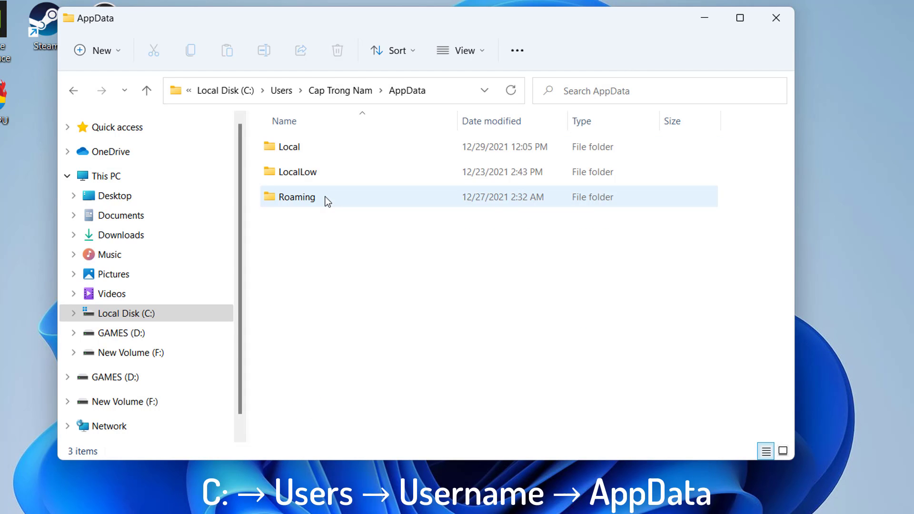
double_click(307, 150)
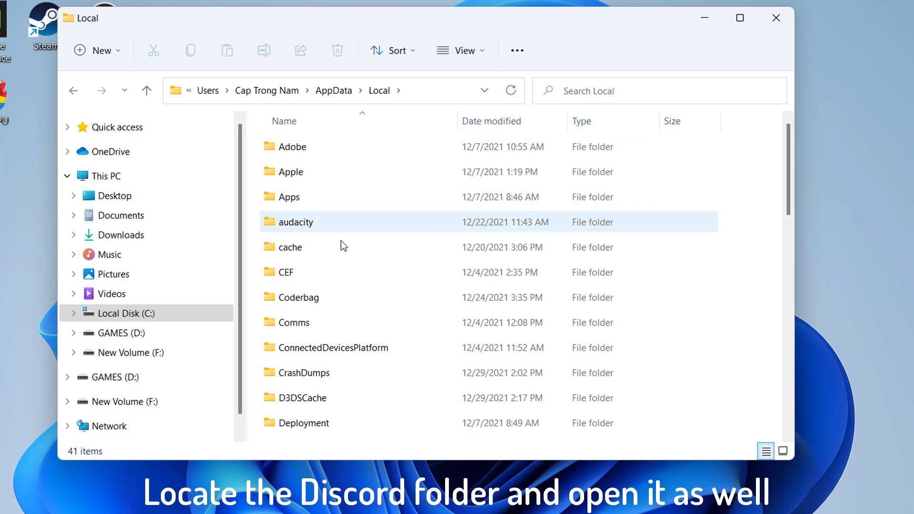
scroll(337, 311, "down", 2)
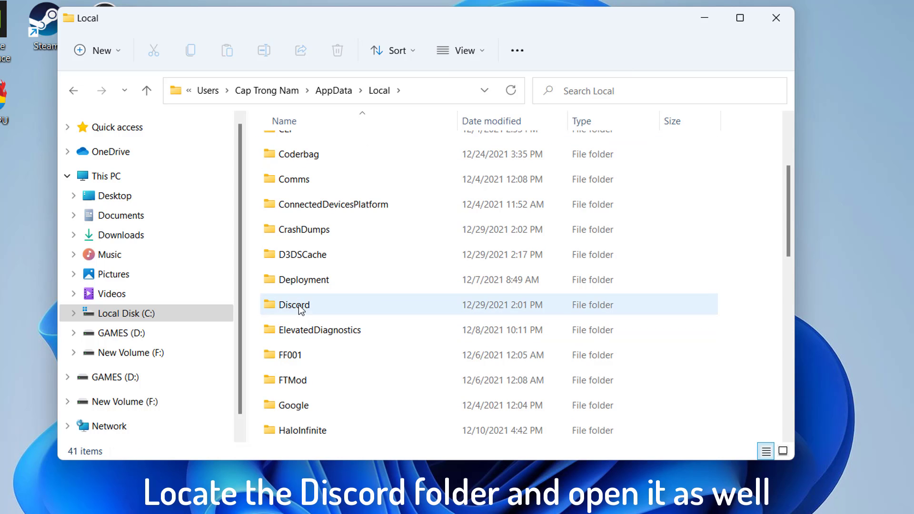
double_click(300, 305)
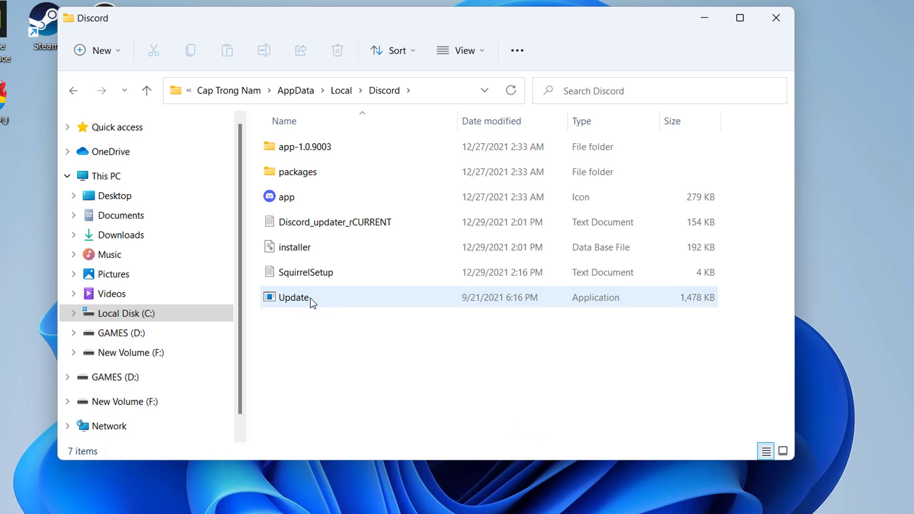
Rename Update.exe in the Discord folder to Update_old.
left_click(312, 300)
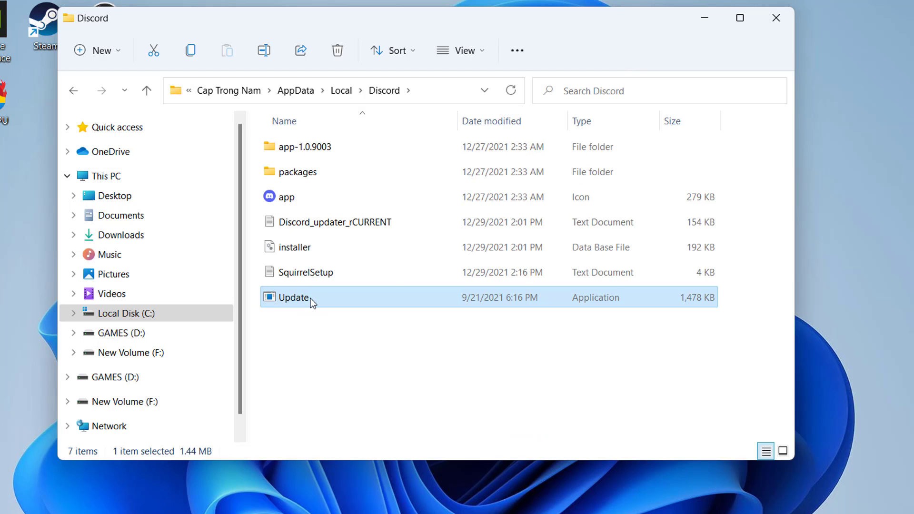
right_click(312, 301)
left_click(345, 284)
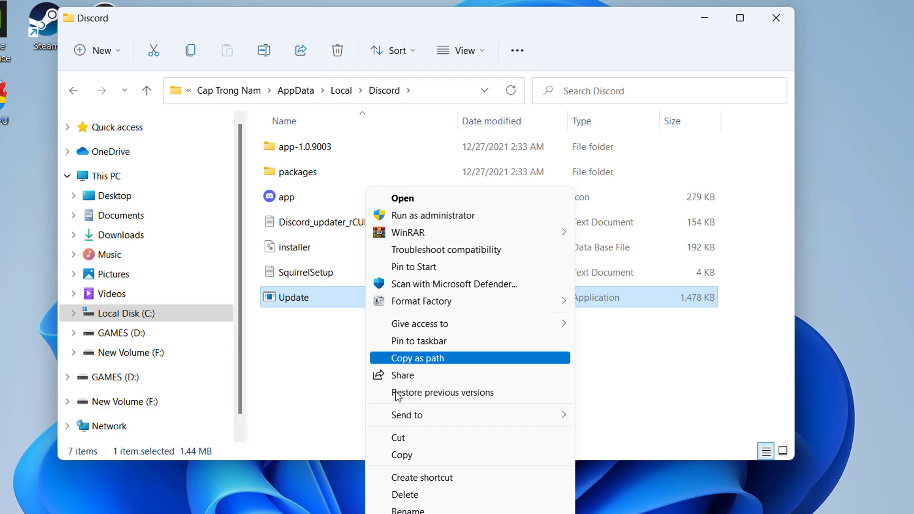
left_click(408, 510)
left_click(321, 297)
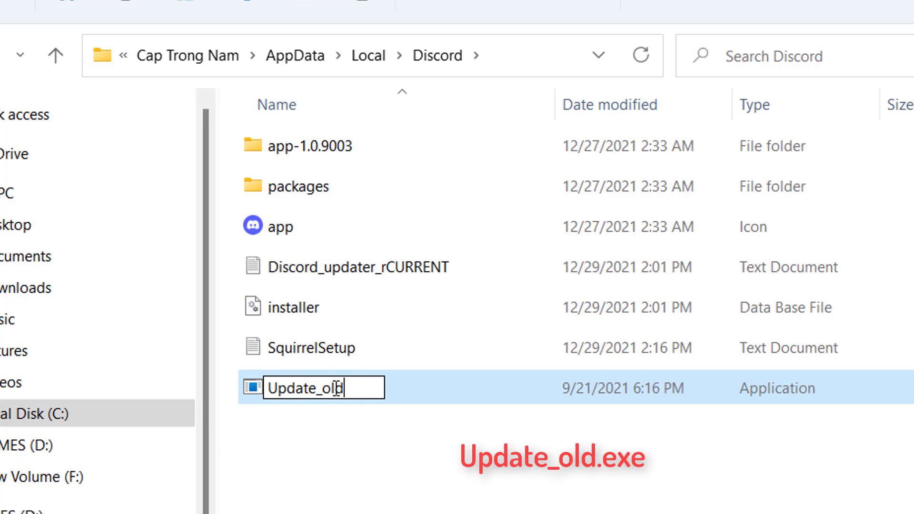
key("Return")
left_click(420, 452)
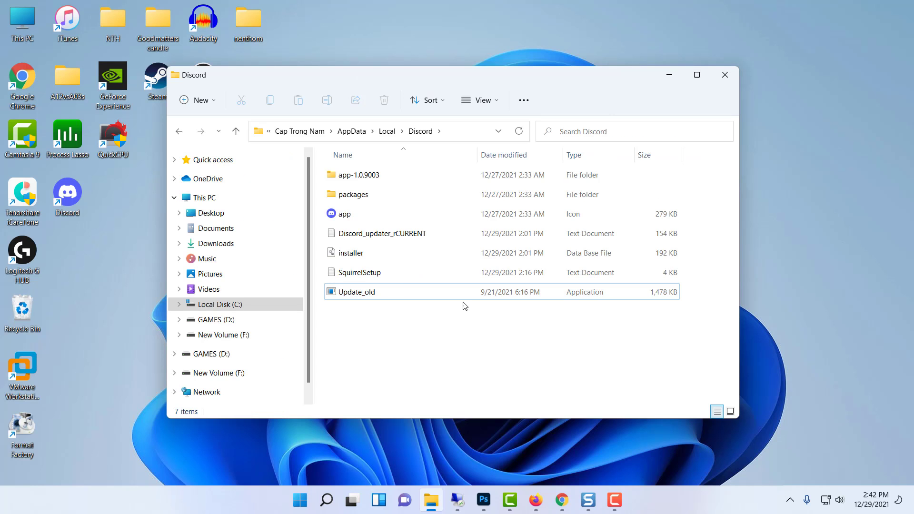
Close the Discord folder window and run Discord as administrator from Start search.
left_click(728, 74)
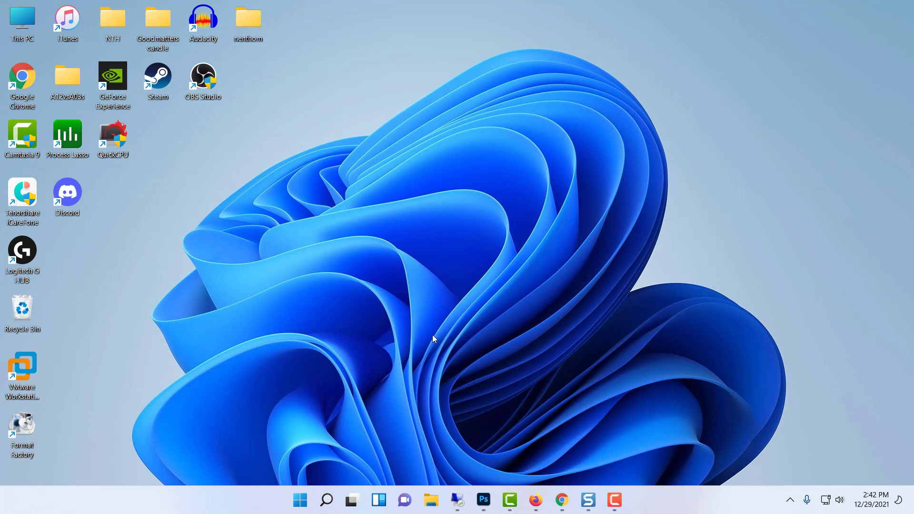
left_click(325, 500)
type("discord")
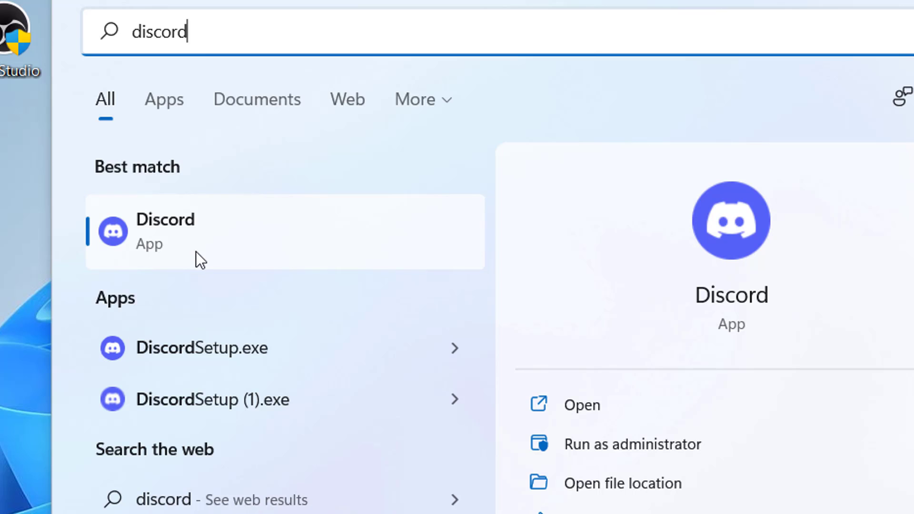
right_click(252, 260)
left_click(271, 270)
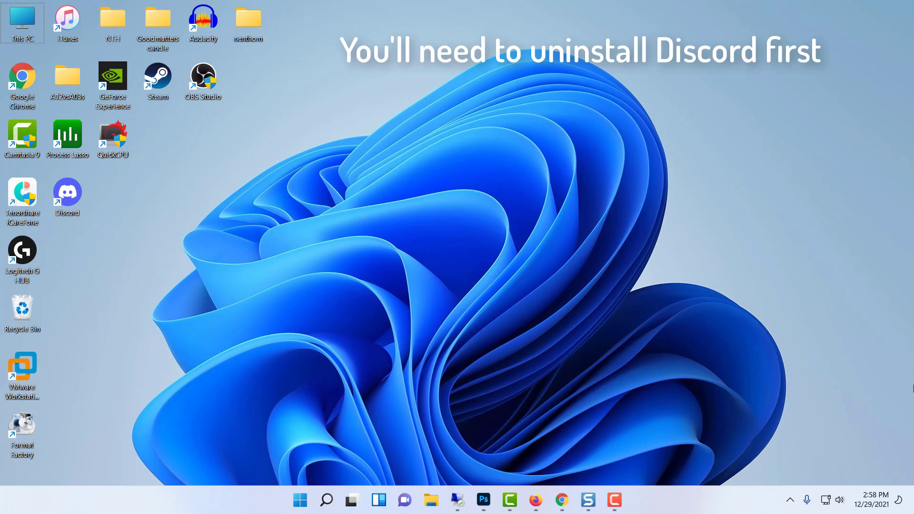
Uninstall Discord from Settings > Apps > Apps & features and confirm the removal.
key("super+i")
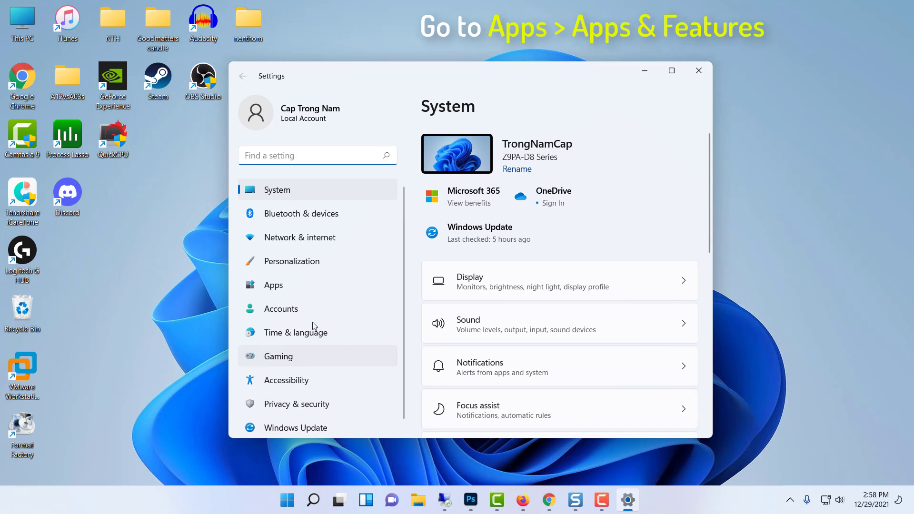
left_click(299, 285)
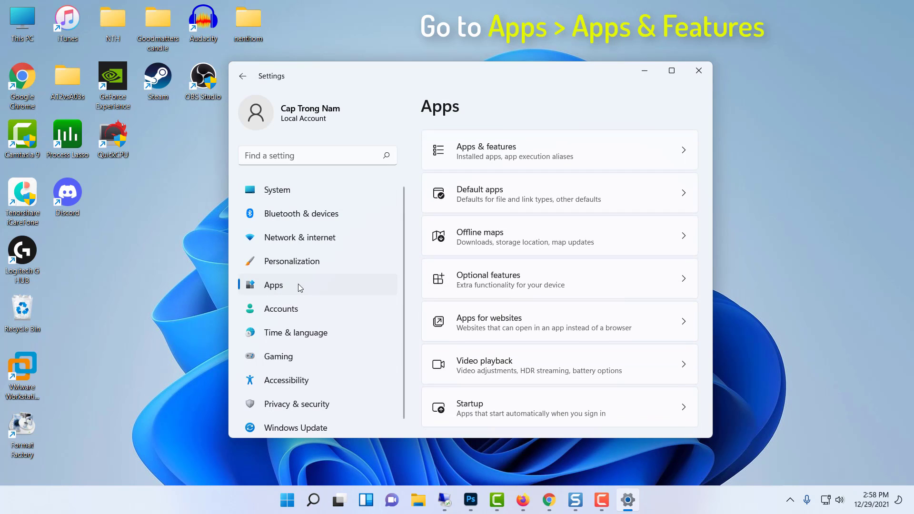
left_click(521, 163)
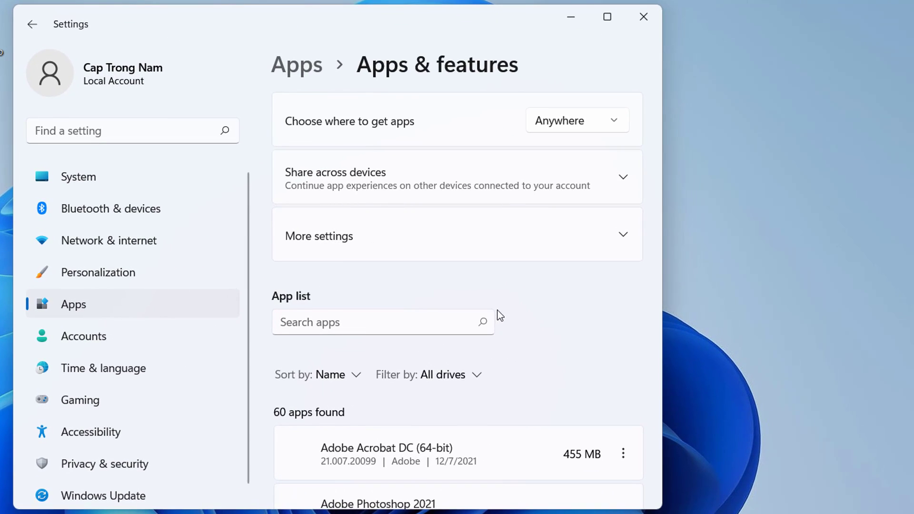
scroll(499, 311, "down", 10)
scroll(503, 348, "down", 8)
scroll(504, 346, "up", 1)
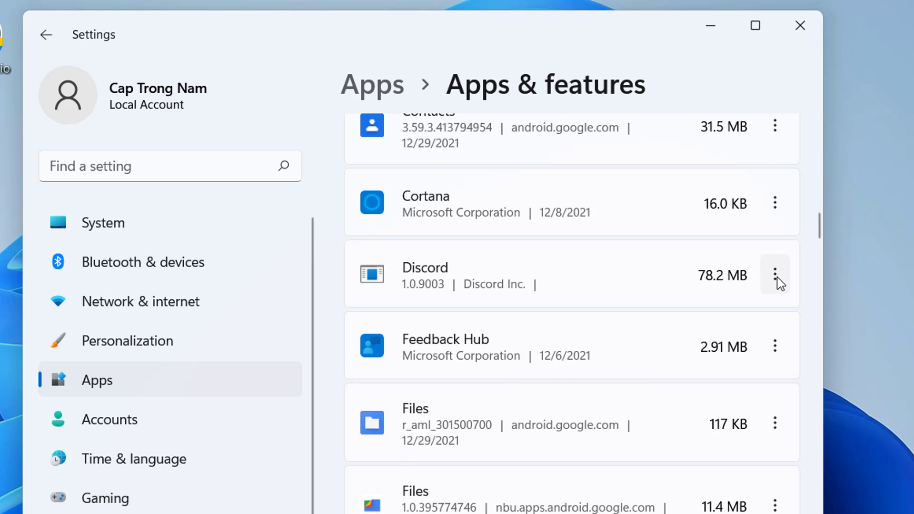
left_click(624, 219)
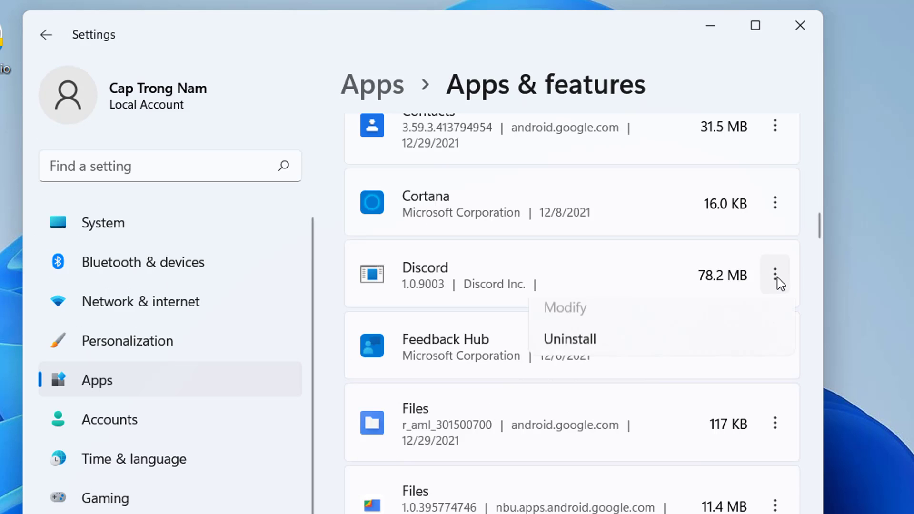
left_click(627, 350)
left_click(742, 383)
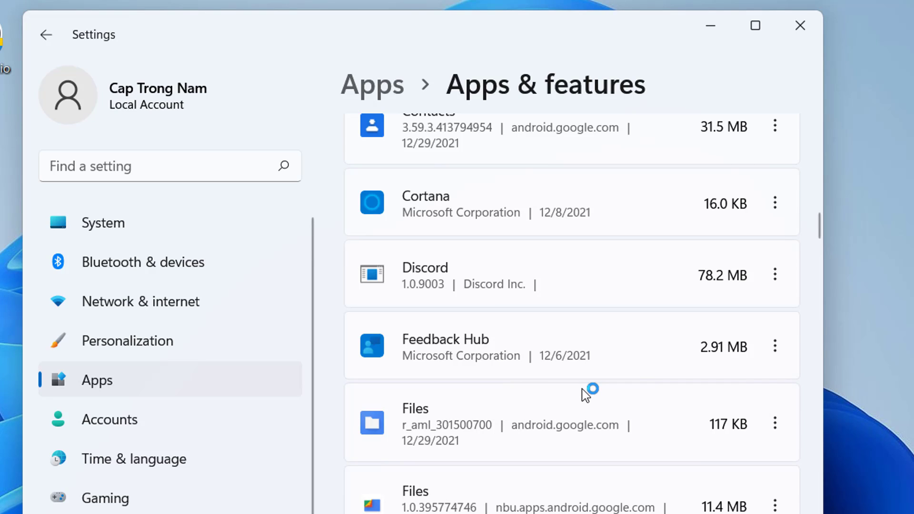
Close Settings, open %appdata% through Run, and delete the Roaming discord folder.
left_click(699, 71)
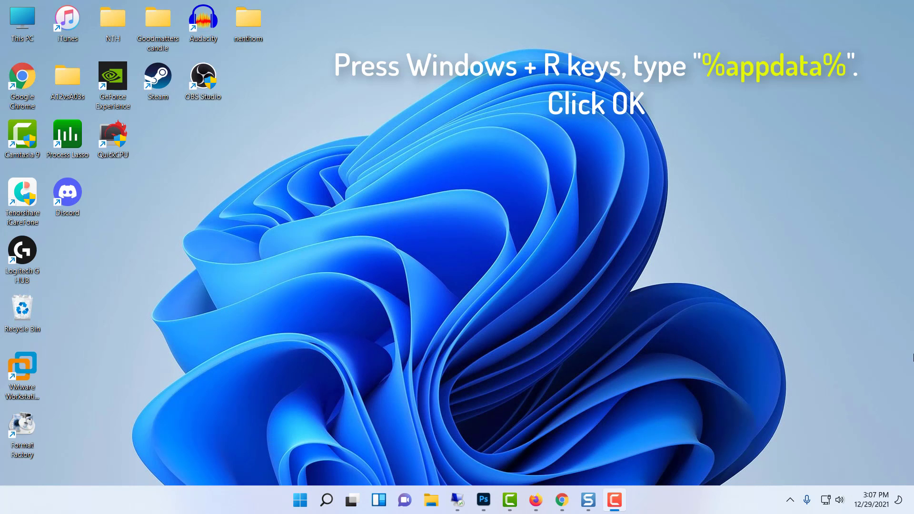
key("super+r")
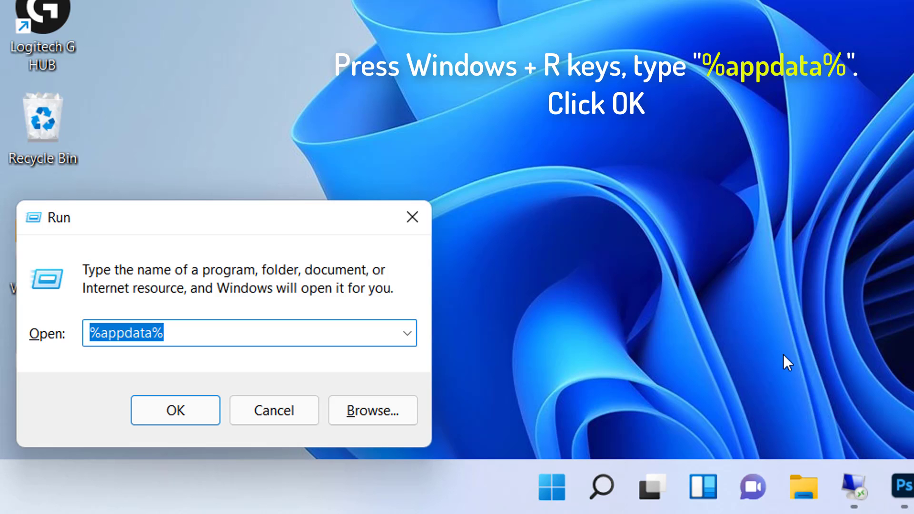
left_click(189, 329)
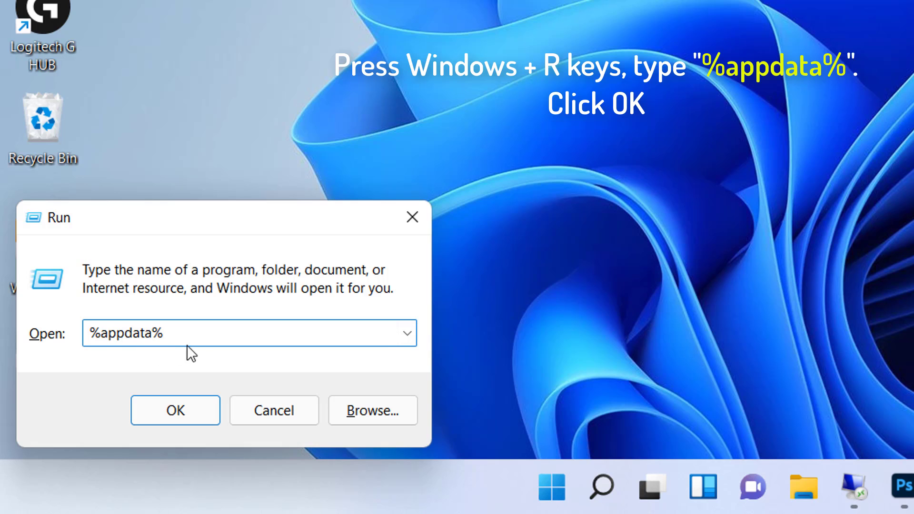
left_click(191, 411)
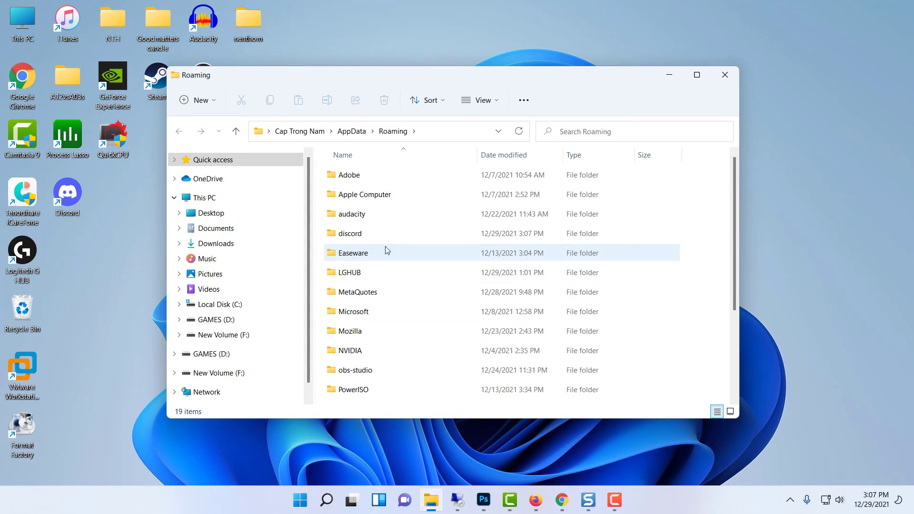
left_click(369, 232)
right_click(301, 170)
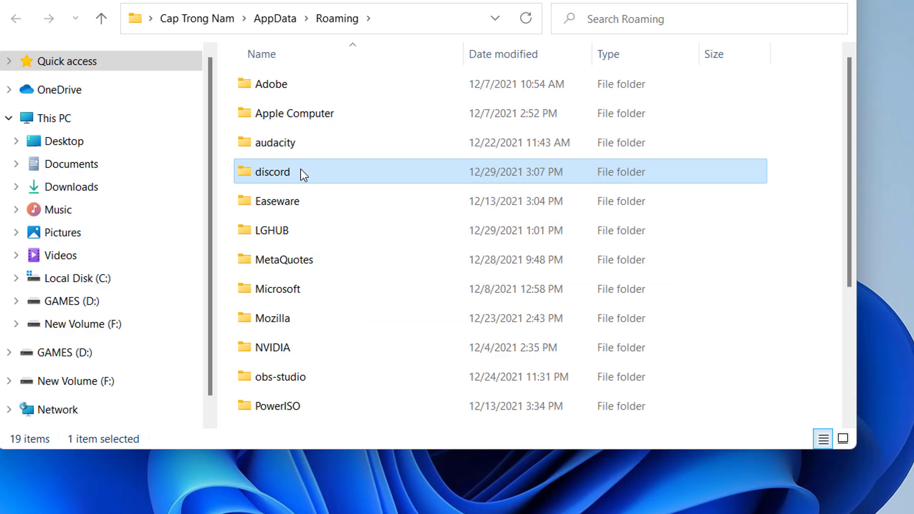
left_click(400, 466)
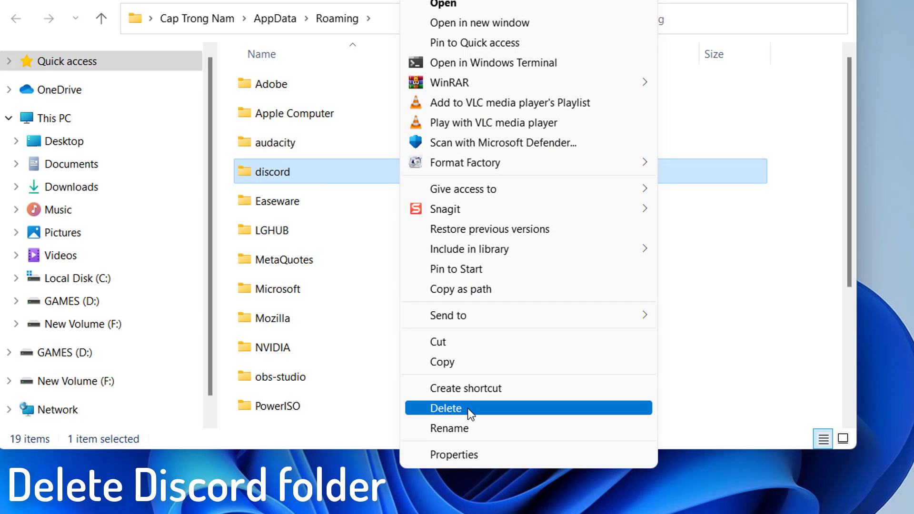
left_click(468, 407)
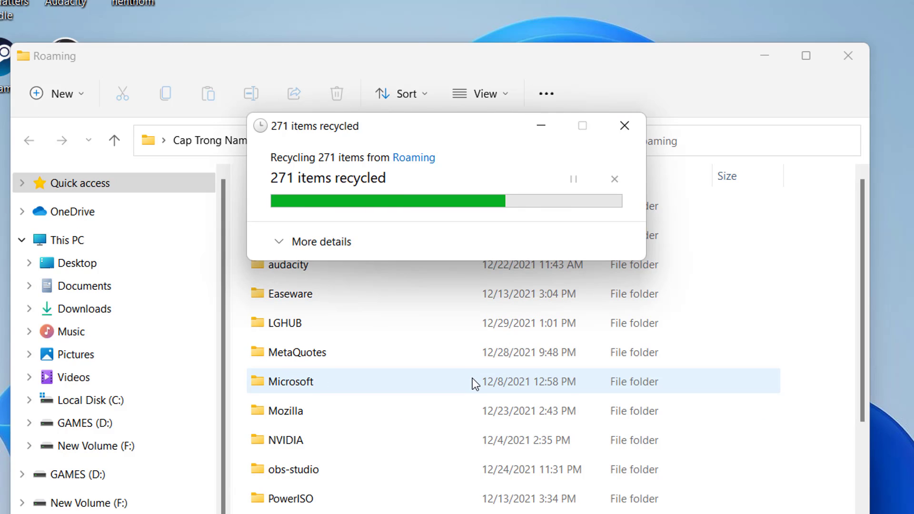